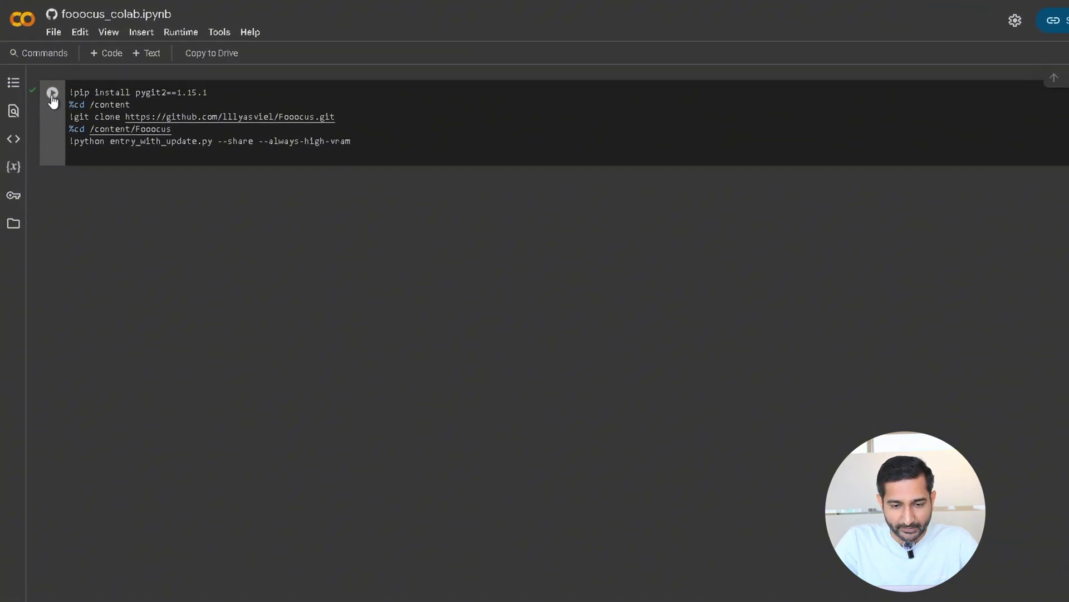
Run the Fooocus setup cell in Colab, accepting the warning, to get a public gradio link.
{"action": "left_click", "coordinate": [50, 91]}
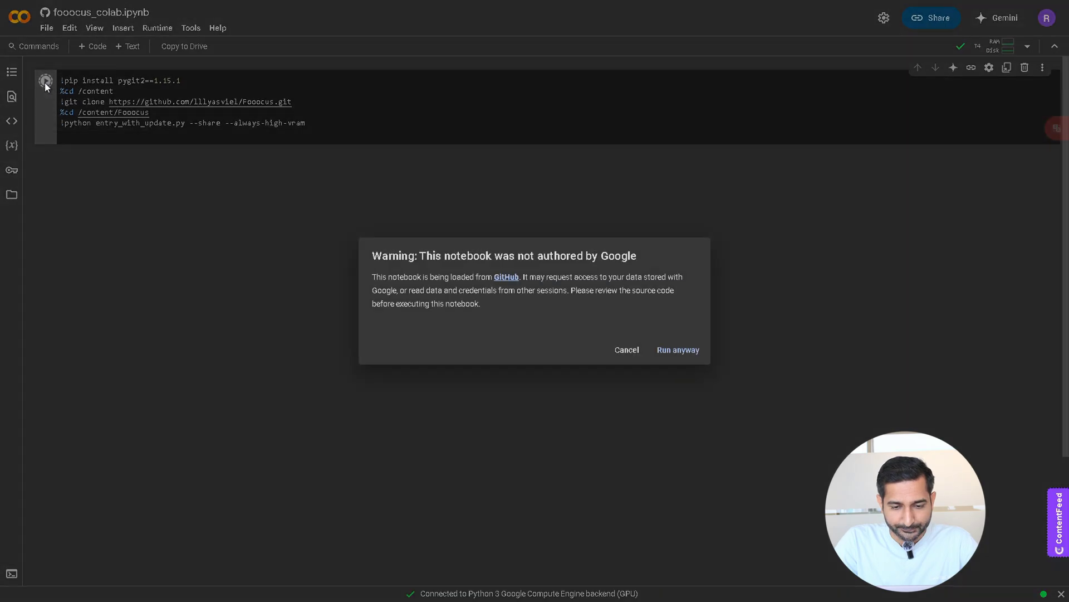
{"action": "left_click", "coordinate": [677, 351]}
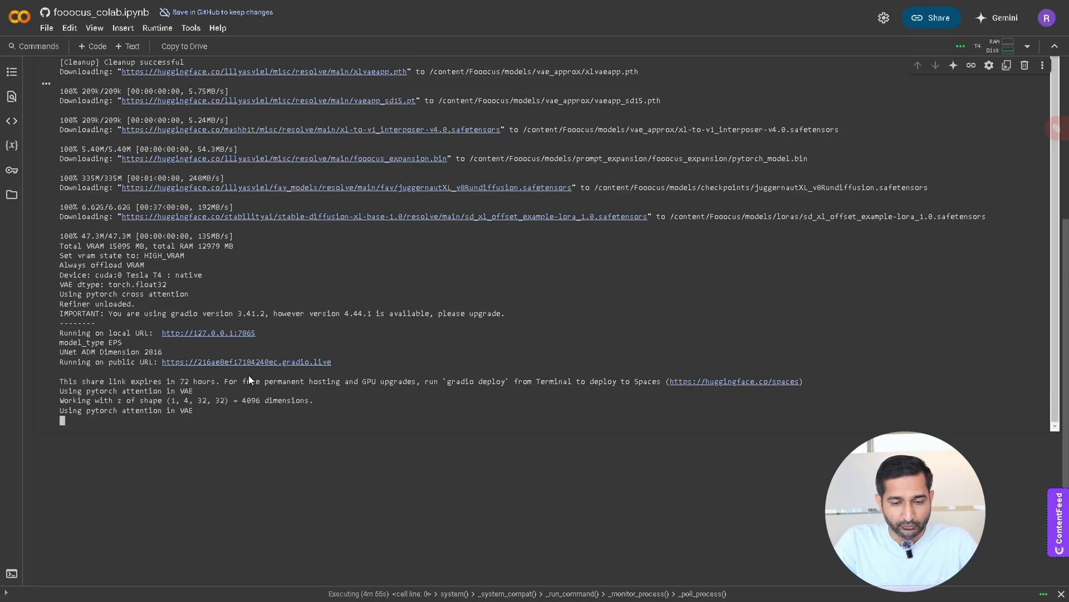
Open Fooocus from the gradio.live link, enable Input Image, and show the Inpaint or Outpaint panel.
{"action": "left_click", "coordinate": [249, 362]}
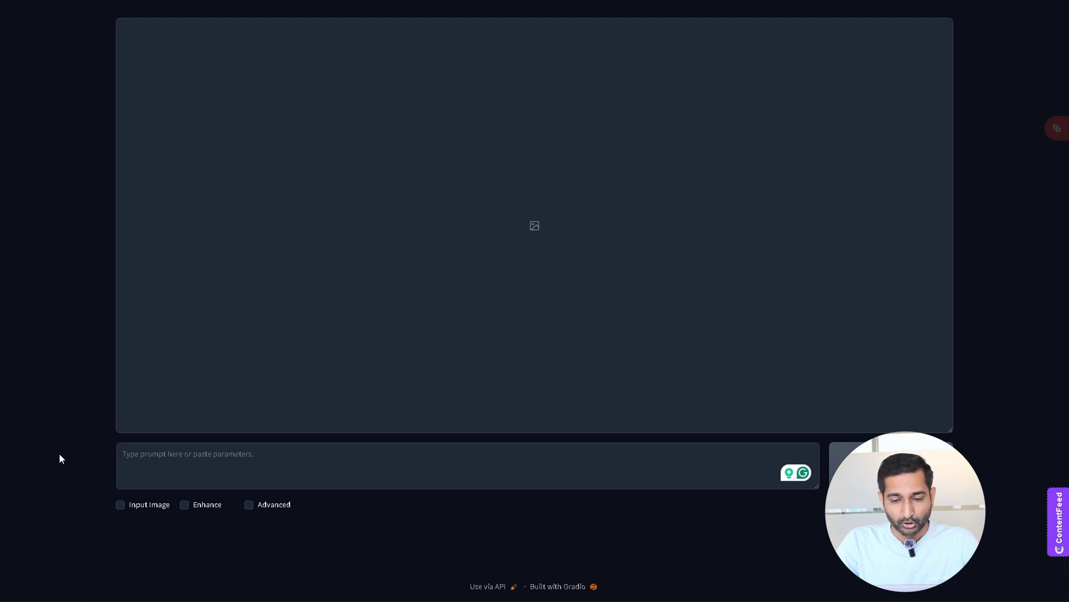
{"action": "left_click", "coordinate": [120, 505]}
{"action": "scroll", "coordinate": [151, 510], "scroll_direction": "down", "scroll_amount": 2}
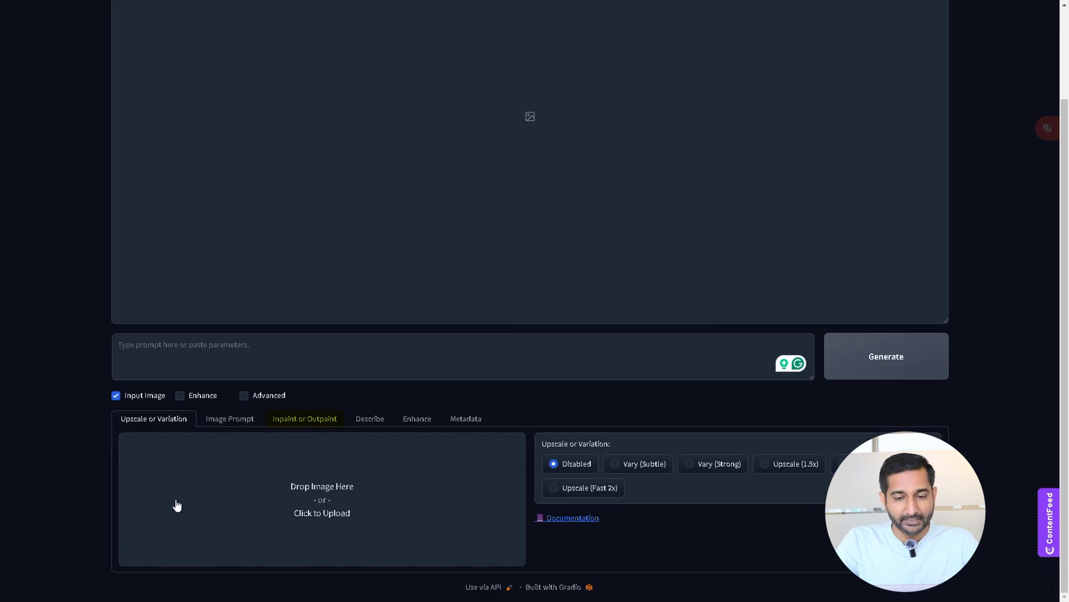
{"action": "left_click", "coordinate": [305, 421]}
{"action": "scroll", "coordinate": [306, 423], "scroll_direction": "down", "scroll_amount": 5}
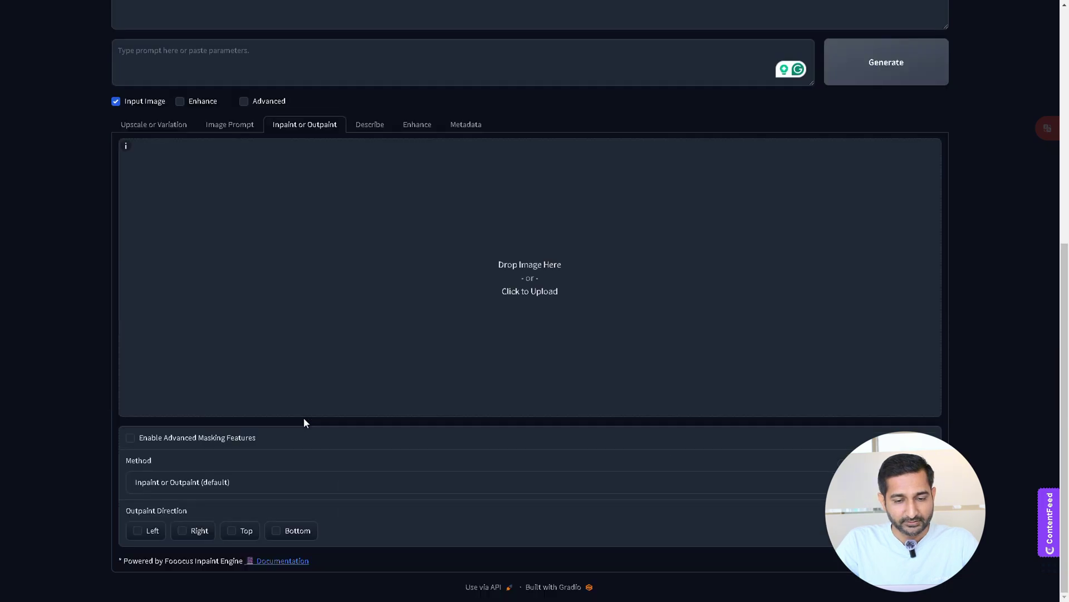
Upload the casual portrait and mask everything except the man's face using the largest brush.
{"action": "left_click", "coordinate": [532, 270]}
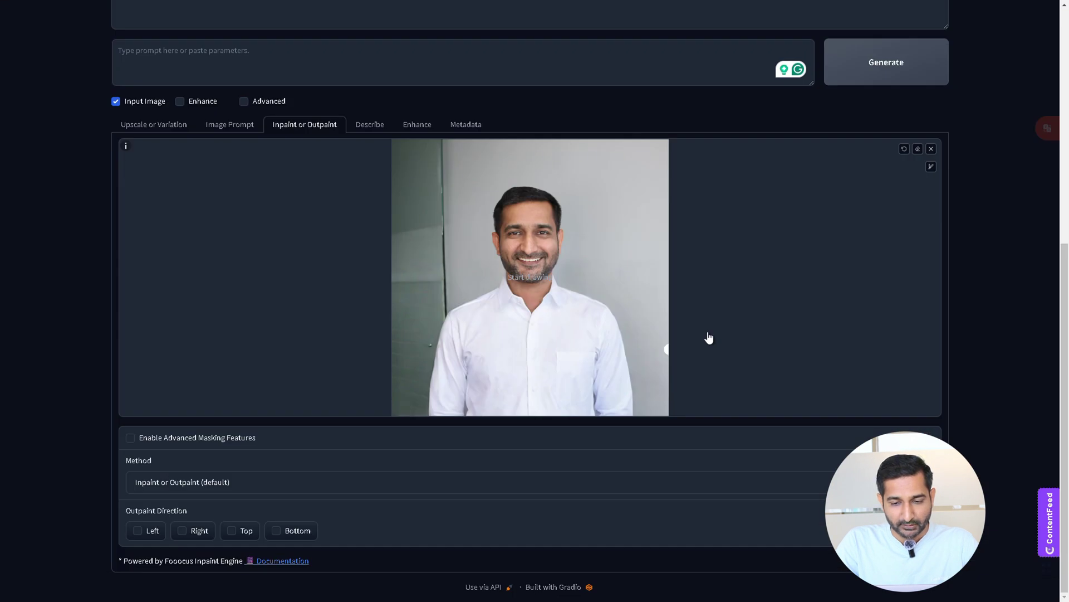
{"action": "left_click", "coordinate": [931, 167]}
{"action": "left_click", "coordinate": [918, 167]}
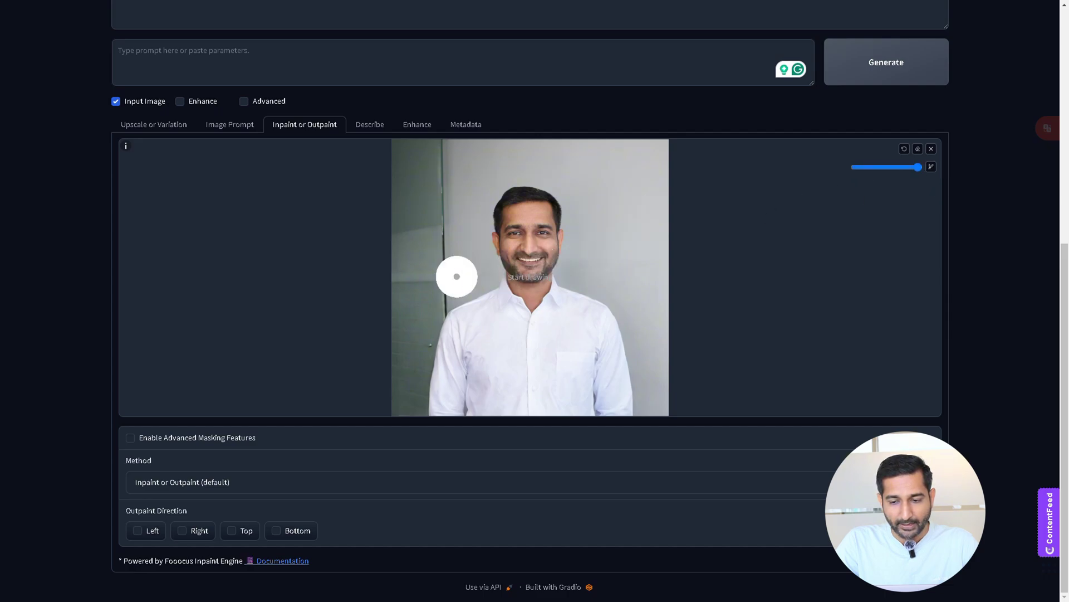
{"action": "mouse_move", "coordinate": [408, 153]}
{"action": "left_mouse_down"}
{"action": "mouse_move", "coordinate": [444, 394]}
{"action": "mouse_move", "coordinate": [650, 224]}
{"action": "mouse_move", "coordinate": [652, 277]}
{"action": "mouse_move", "coordinate": [647, 153]}
{"action": "mouse_move", "coordinate": [432, 275]}
{"action": "mouse_move", "coordinate": [626, 173]}
{"action": "mouse_move", "coordinate": [470, 342]}
{"action": "mouse_move", "coordinate": [485, 308]}
{"action": "mouse_move", "coordinate": [549, 298]}
{"action": "mouse_move", "coordinate": [598, 240]}
{"action": "mouse_move", "coordinate": [463, 172]}
{"action": "mouse_move", "coordinate": [475, 308]}
{"action": "mouse_move", "coordinate": [573, 175]}
{"action": "mouse_move", "coordinate": [467, 190]}
{"action": "mouse_move", "coordinate": [477, 282]}
{"action": "left_mouse_up"}
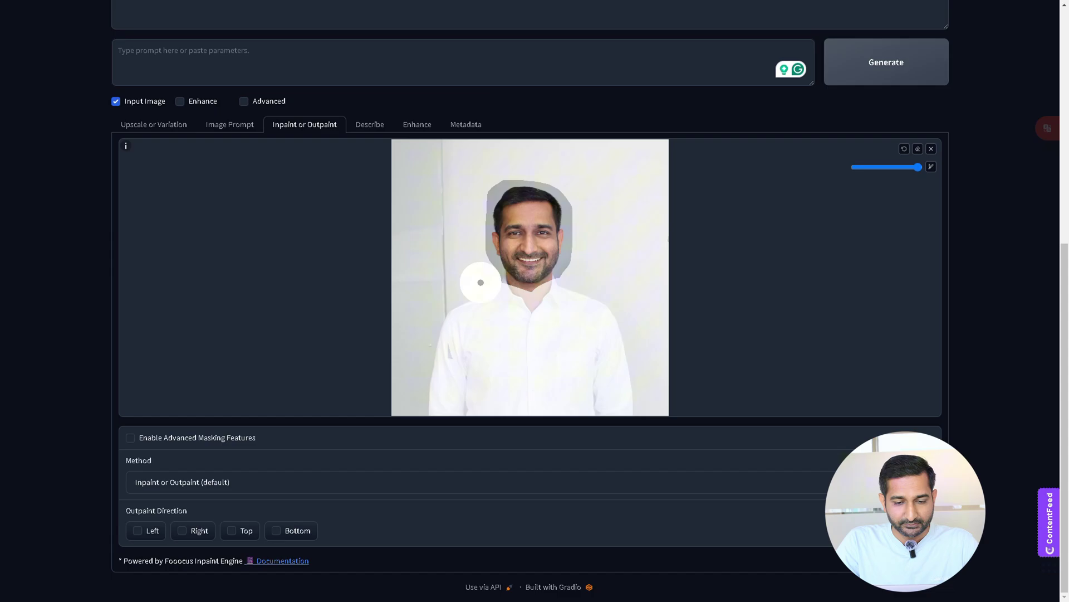
{"action": "scroll", "coordinate": [141, 276], "scroll_direction": "up", "scroll_amount": 4}
{"action": "left_click", "coordinate": [162, 277]}
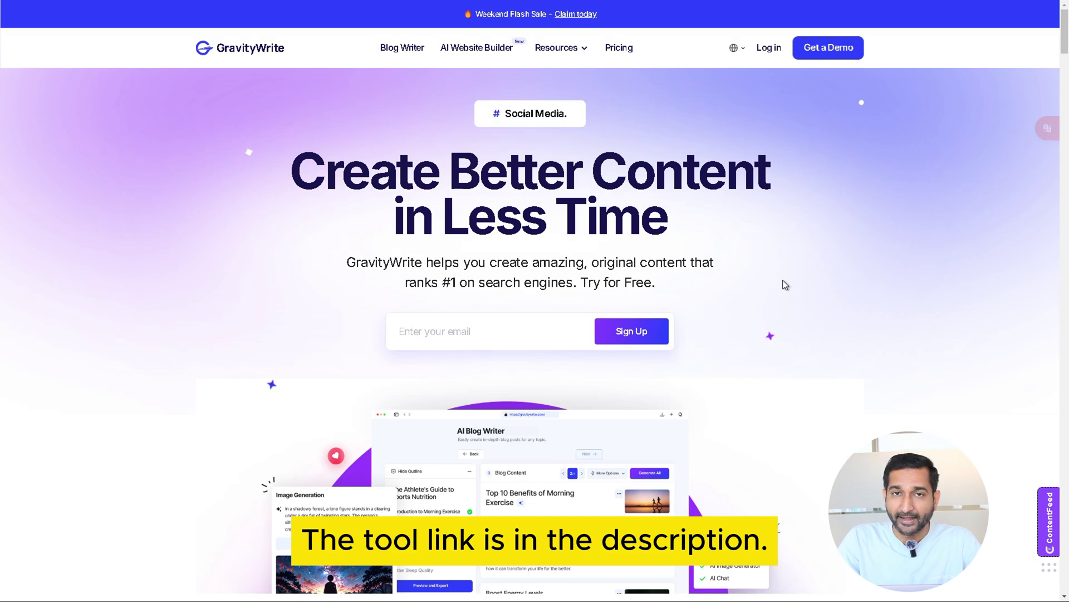
Sign in to GravityWrite with Google and open Image Prompts > Professional Headshot.
{"action": "left_click", "coordinate": [765, 49]}
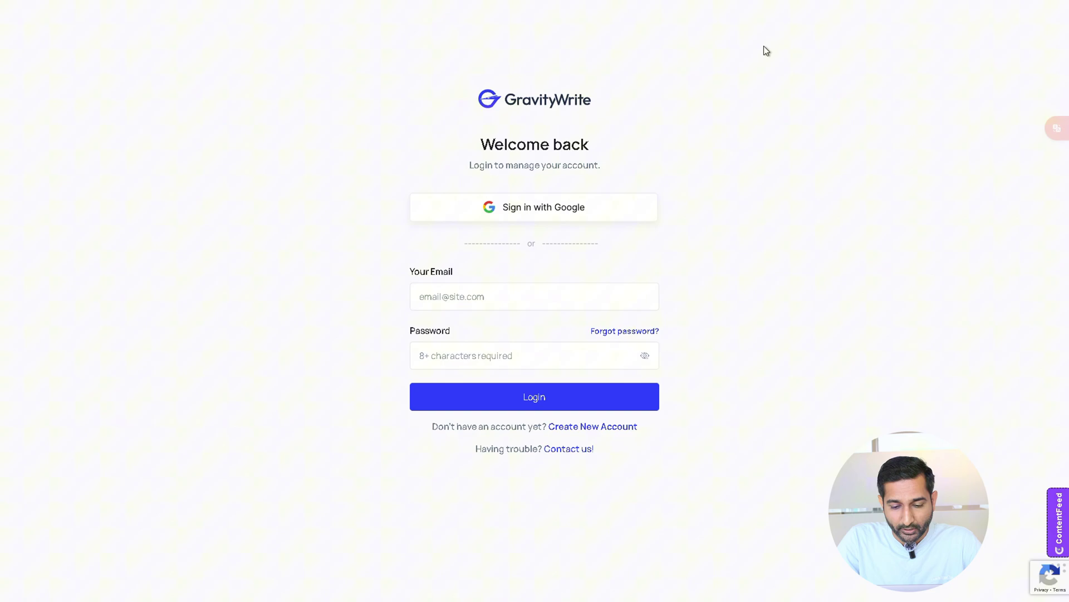
{"action": "left_click", "coordinate": [566, 206]}
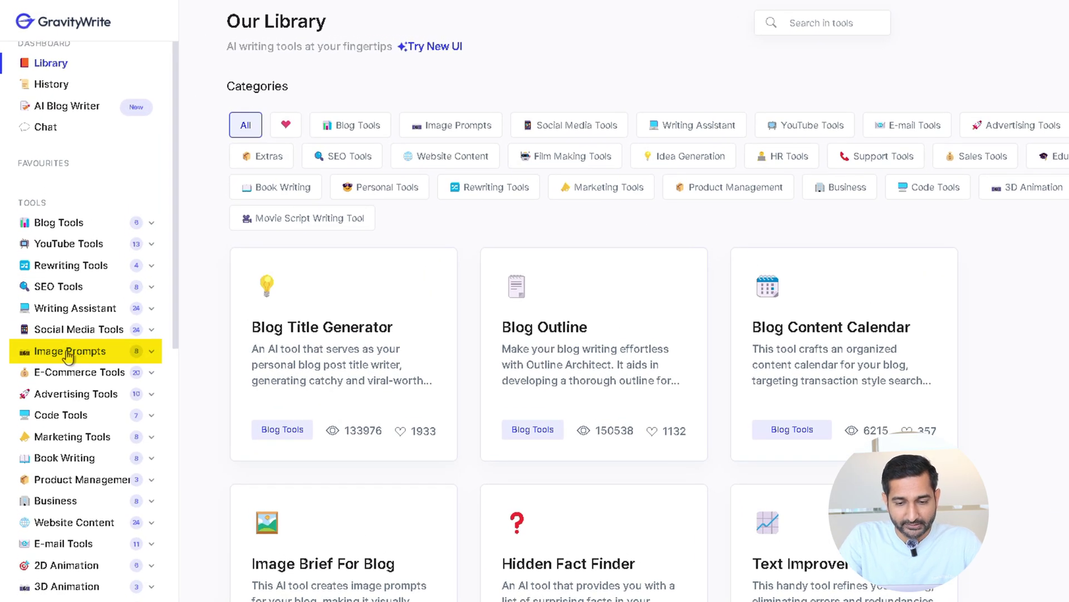
{"action": "left_click", "coordinate": [76, 352]}
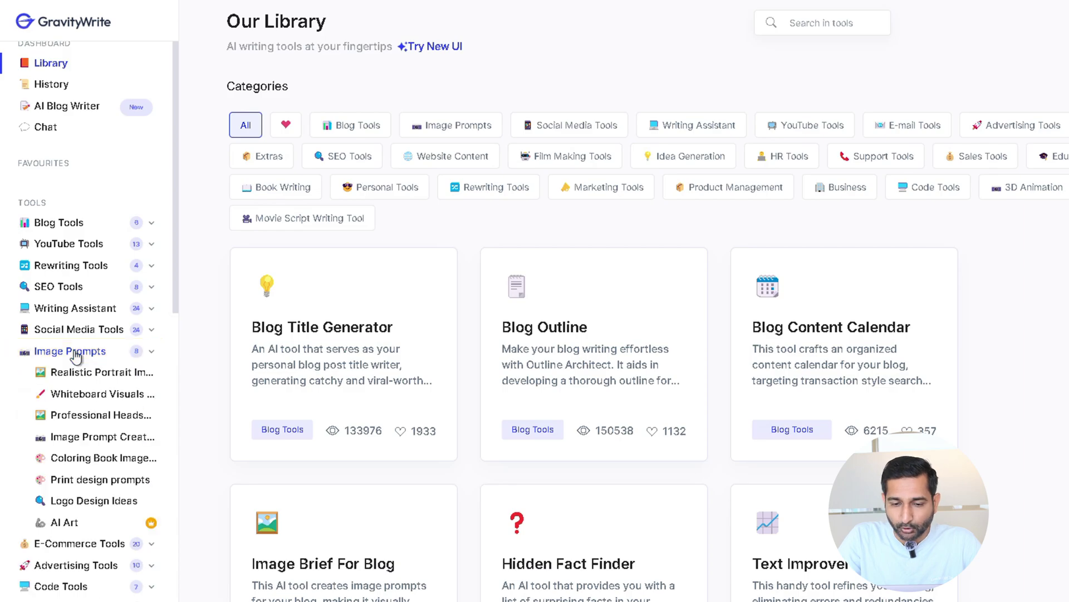
{"action": "left_click", "coordinate": [101, 418]}
{"action": "scroll", "coordinate": [101, 340], "scroll_direction": "down", "scroll_amount": 6}
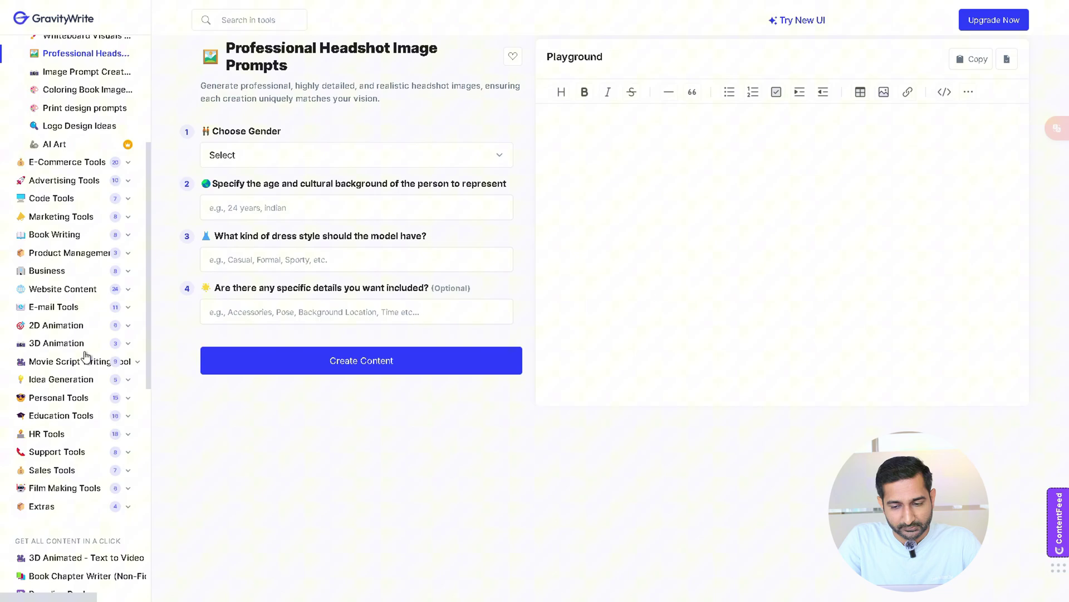
Generate headshot prompts for Male, Indian, Tailor suit, 'Cinematic Light and Professional Background', then copy the burgundy-suit prompt.
{"action": "left_click", "coordinate": [261, 161]}
{"action": "left_click", "coordinate": [245, 186]}
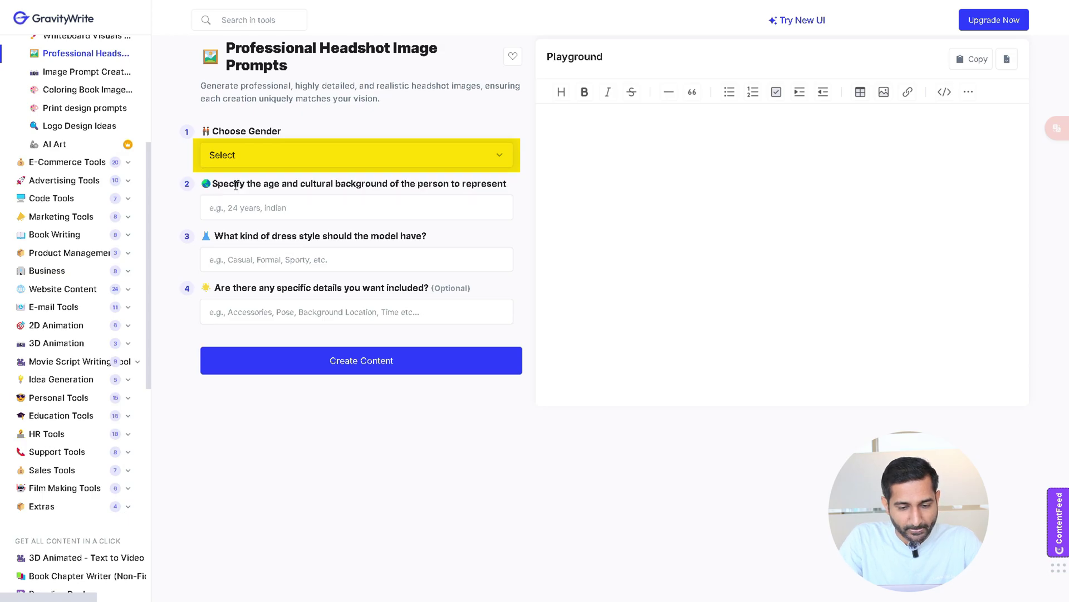
{"action": "left_click", "coordinate": [252, 206]}
{"action": "type", "text": "Indian"}
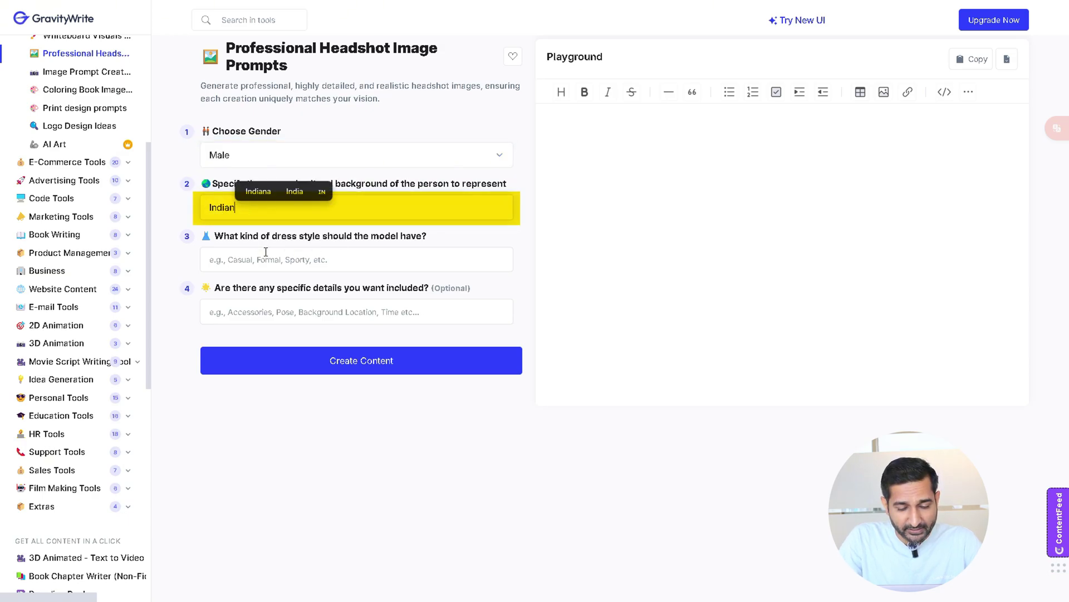
{"action": "left_click", "coordinate": [262, 258]}
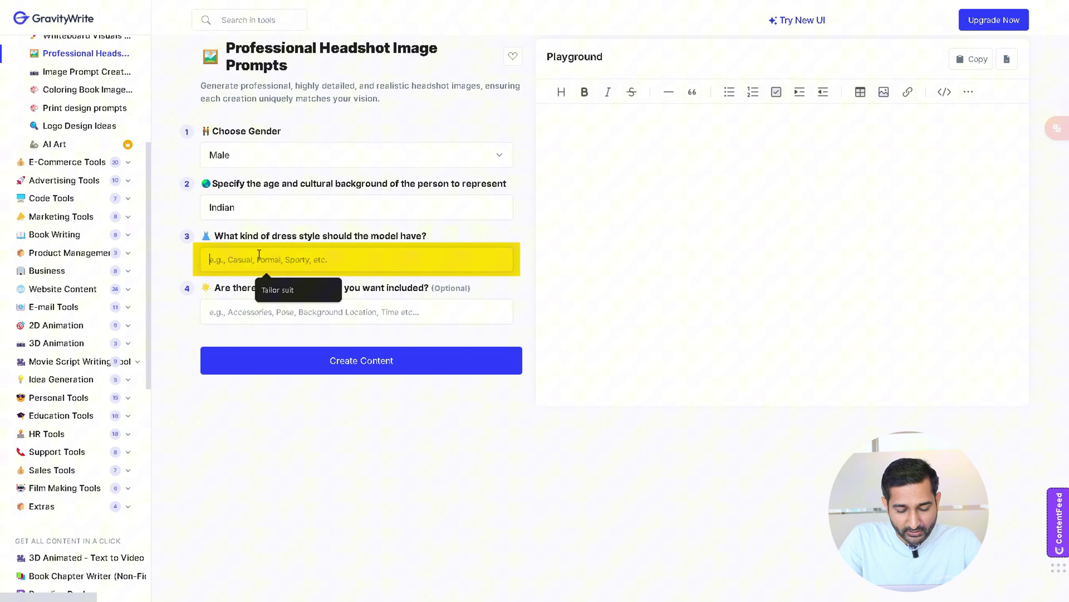
{"action": "type", "text": "Tailo"}
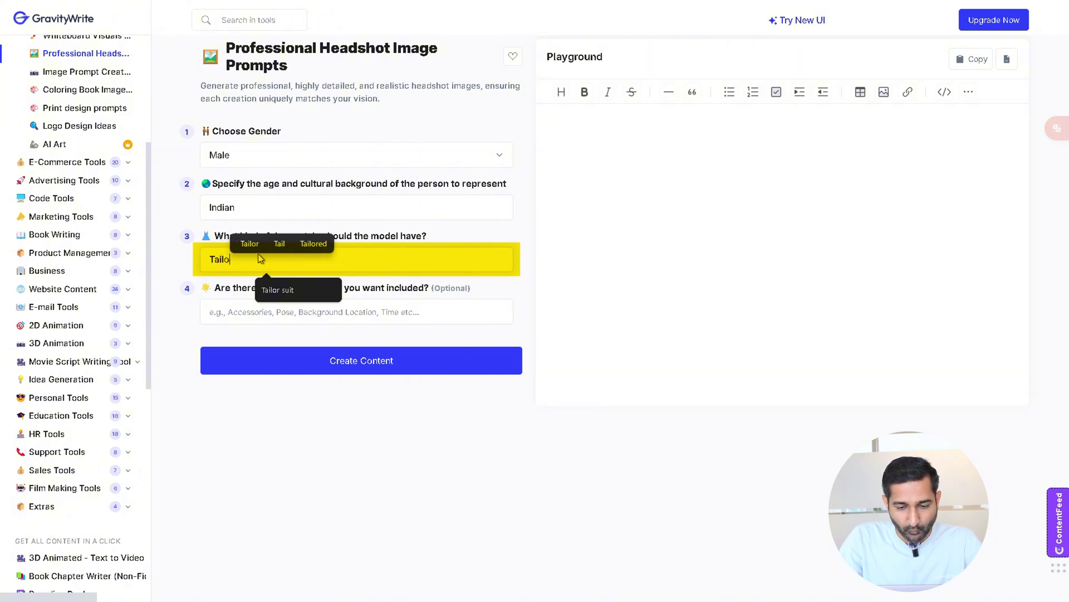
{"action": "type", "text": "r suit"}
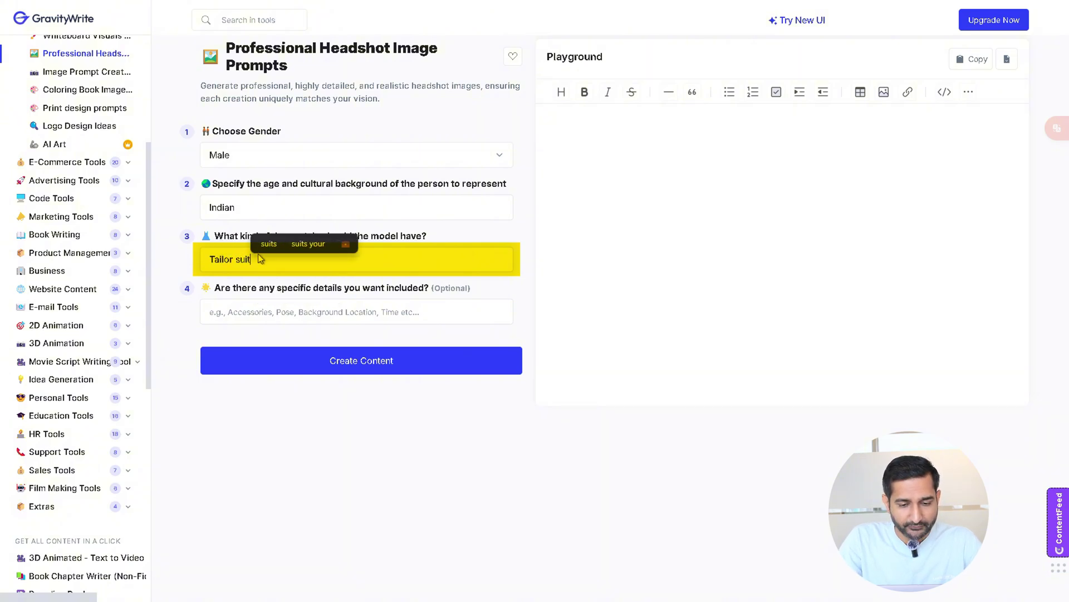
{"action": "left_click", "coordinate": [234, 304]}
{"action": "type", "text": "Cin"}
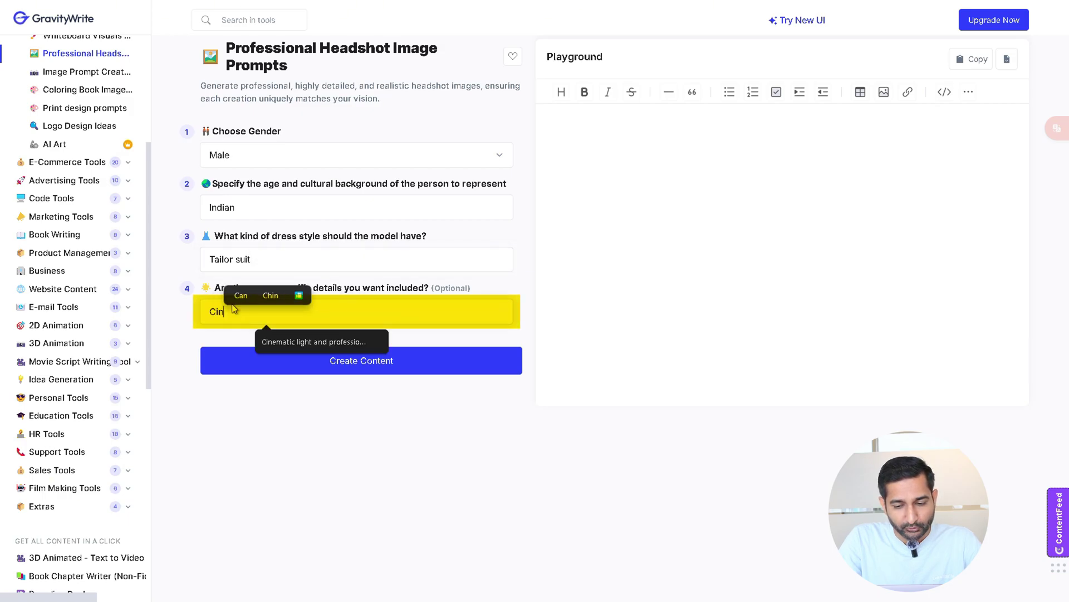
{"action": "type", "text": "ematic Light and Profess"}
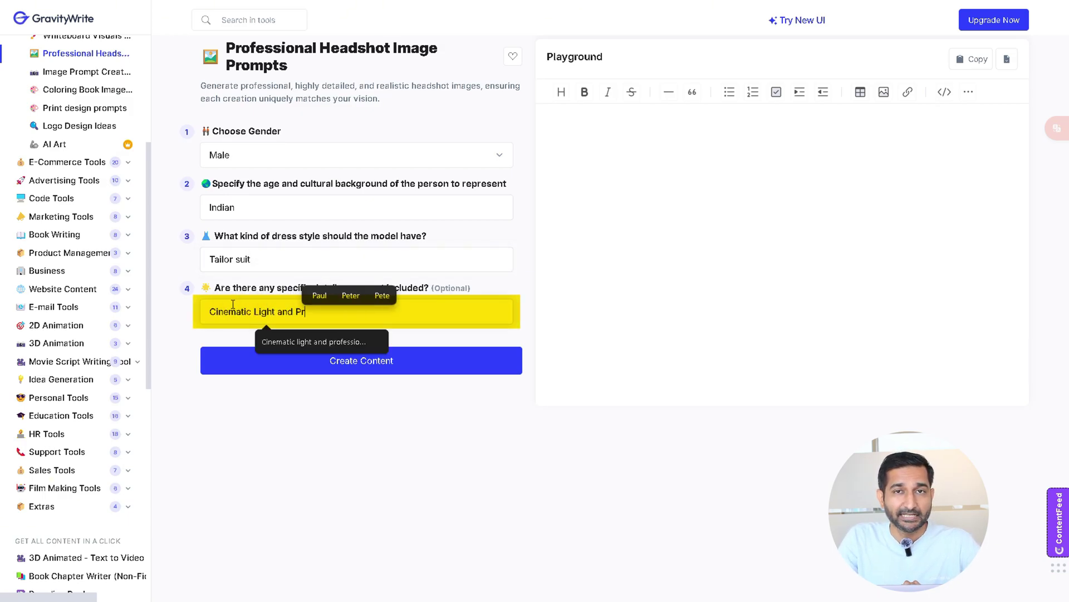
{"action": "type", "text": "ional Background"}
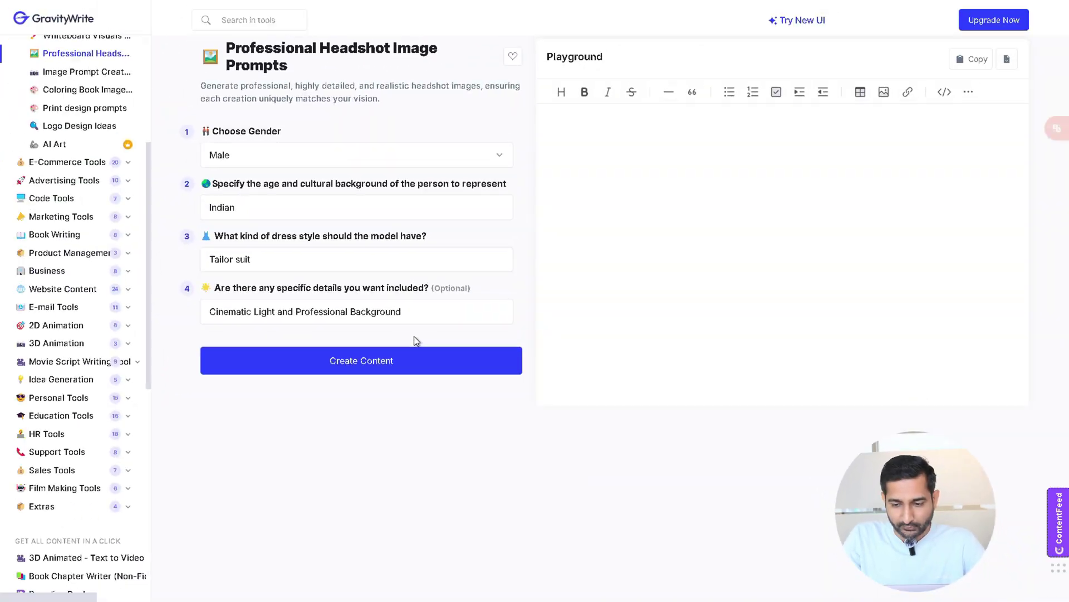
{"action": "left_click", "coordinate": [351, 364]}
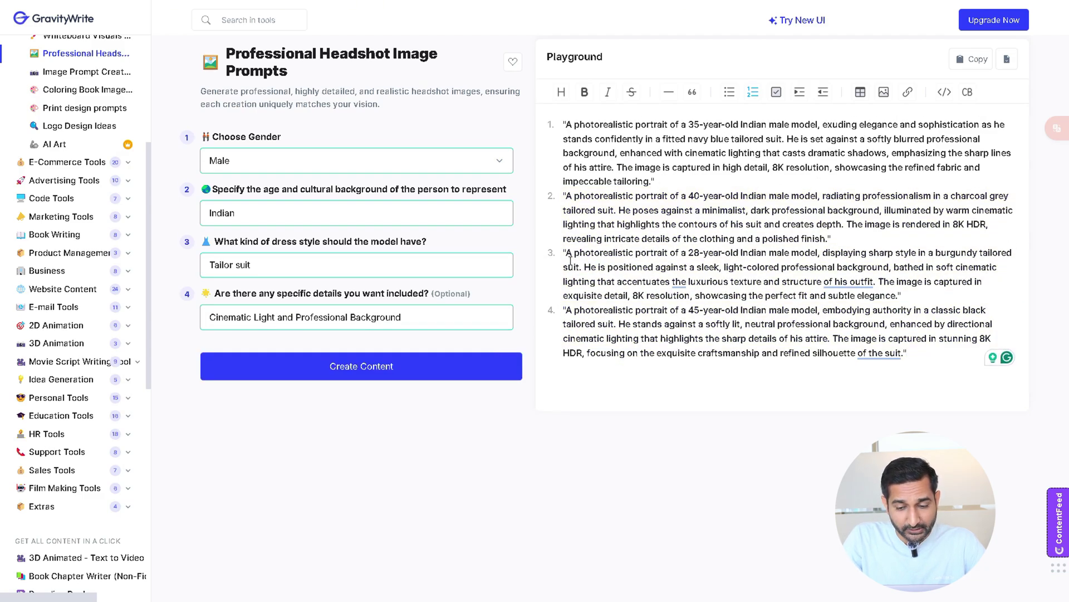
{"action": "left_click_drag", "start_coordinate": [568, 253], "coordinate": [898, 294]}
{"action": "key", "text": "ctrl+c"}
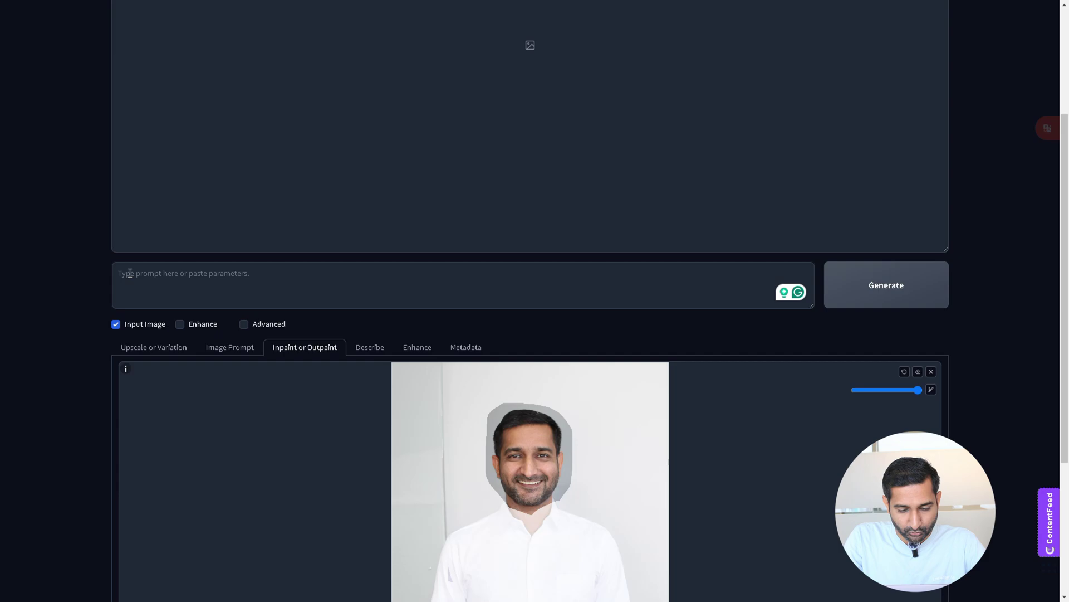
Paste the burgundy-suit headshot prompt and enable Developer Debug Mode with its Control options shown.
{"action": "left_click", "coordinate": [129, 273]}
{"action": "key", "text": "ctrl+v"}
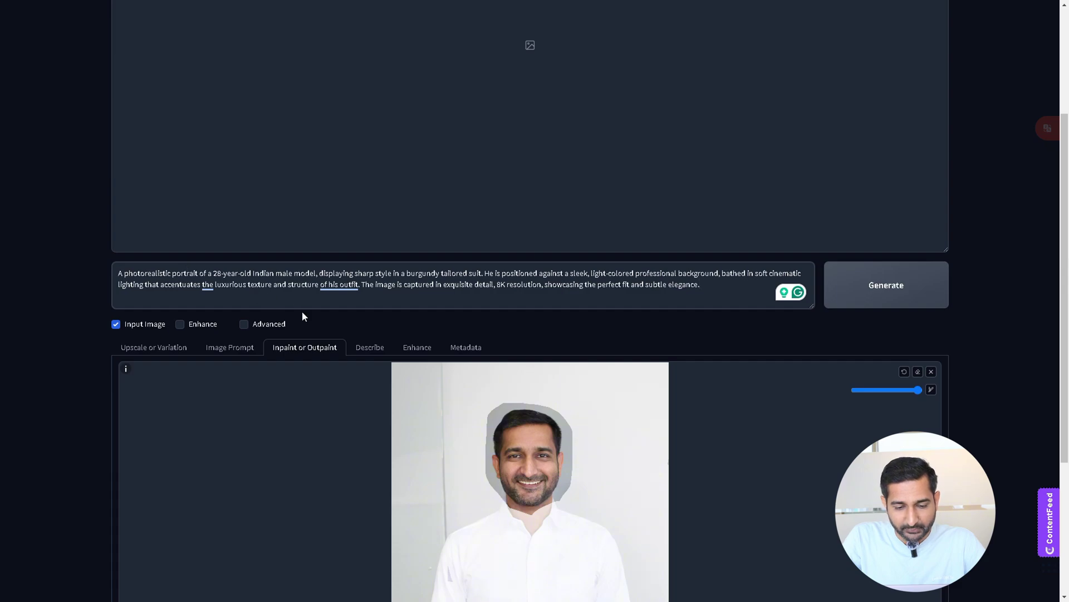
{"action": "left_click", "coordinate": [245, 325]}
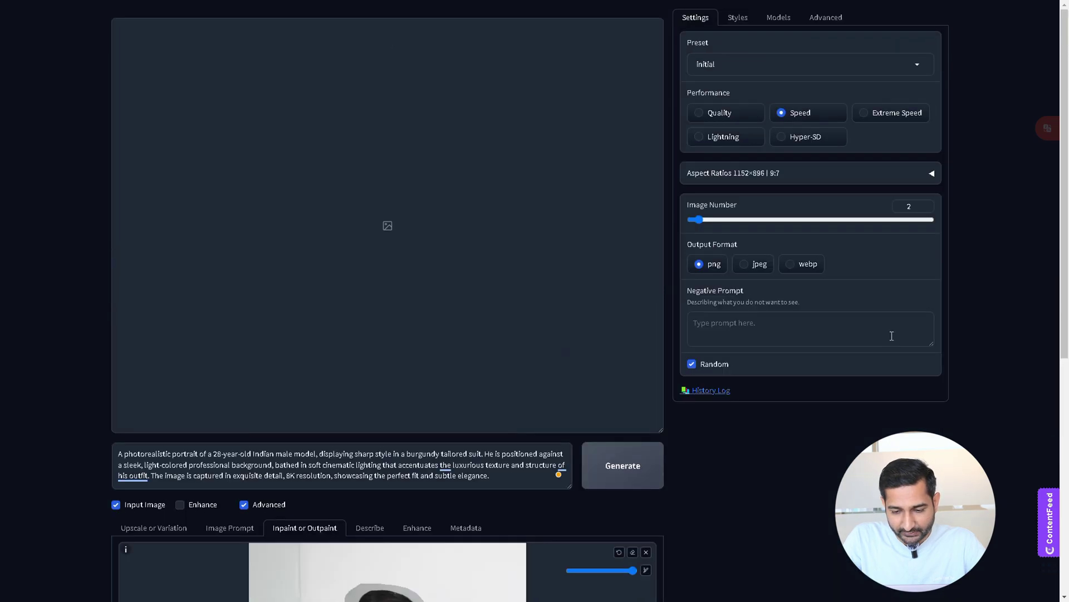
{"action": "left_click", "coordinate": [826, 17]}
{"action": "left_click", "coordinate": [685, 165]}
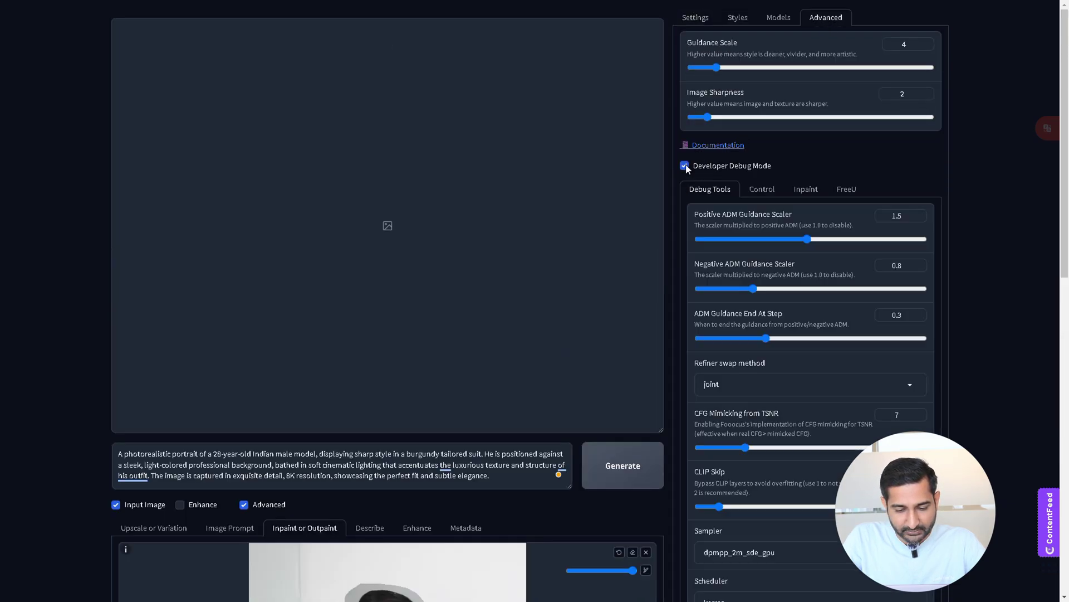
{"action": "left_click", "coordinate": [763, 189]}
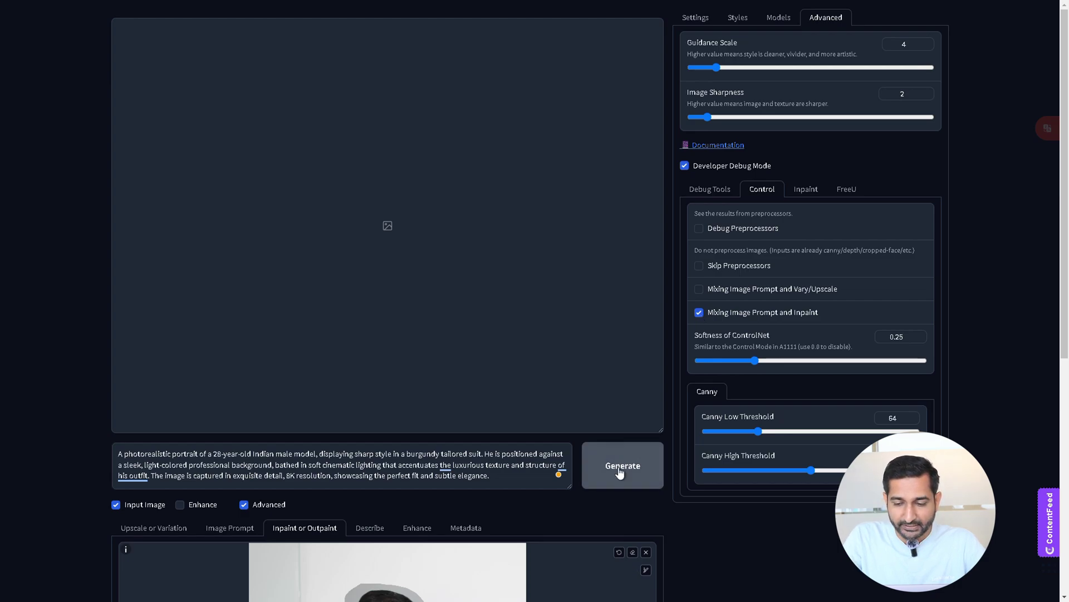
Generate the inpainted headshots of the man in a burgundy suit.
{"action": "left_click", "coordinate": [620, 472]}
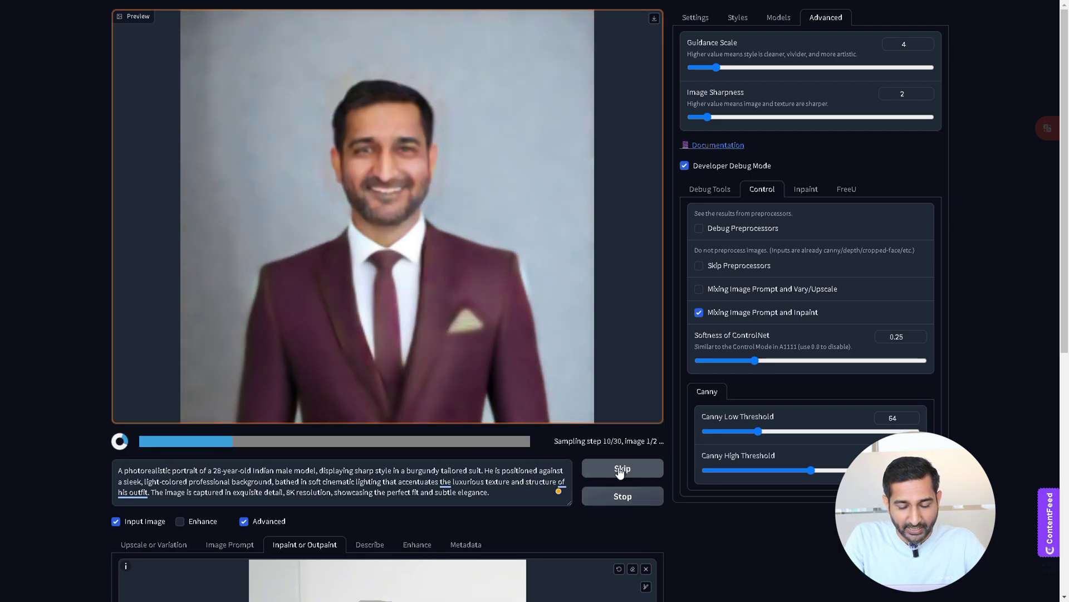